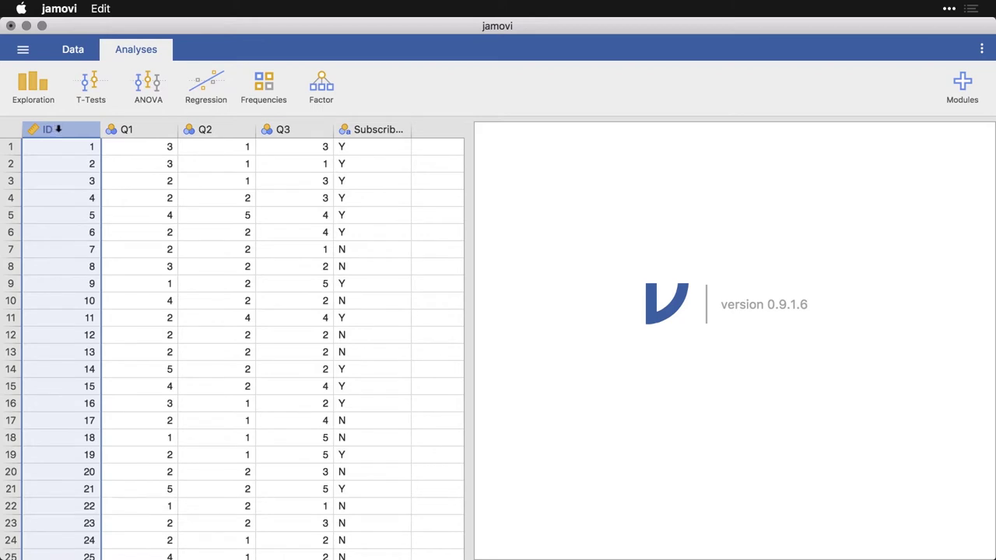
- Define the ID variable as Nominal with an Integer data type
left_click(74, 52)
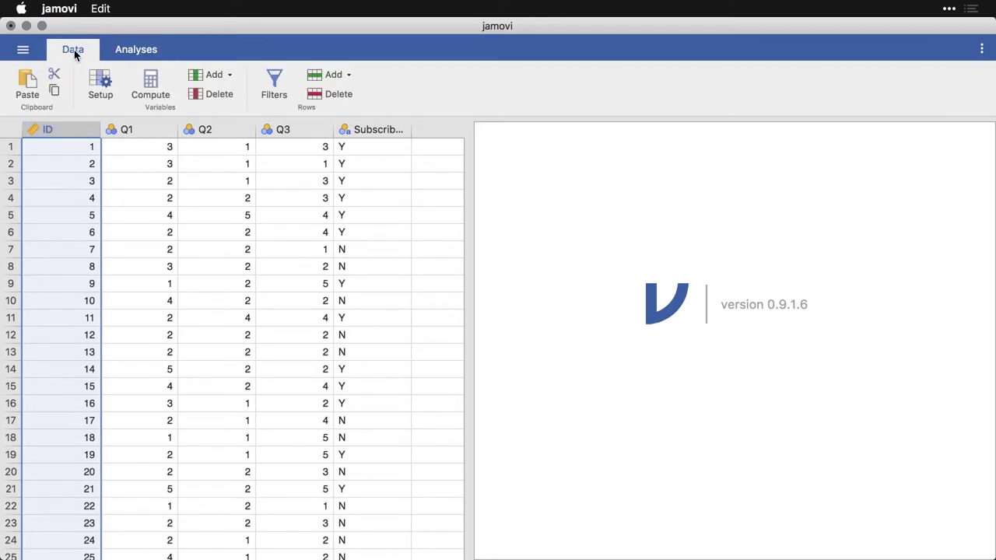
left_click(100, 85)
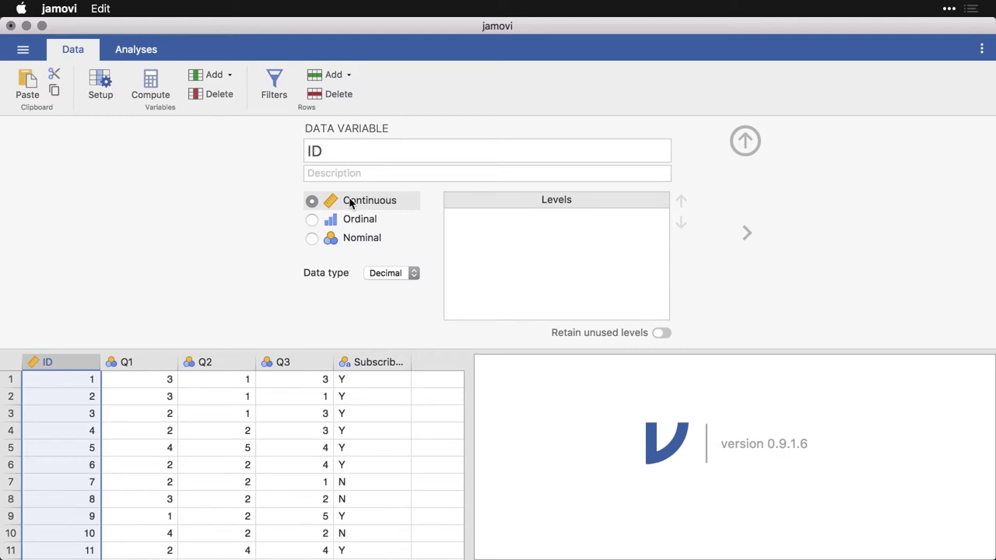
left_click(312, 242)
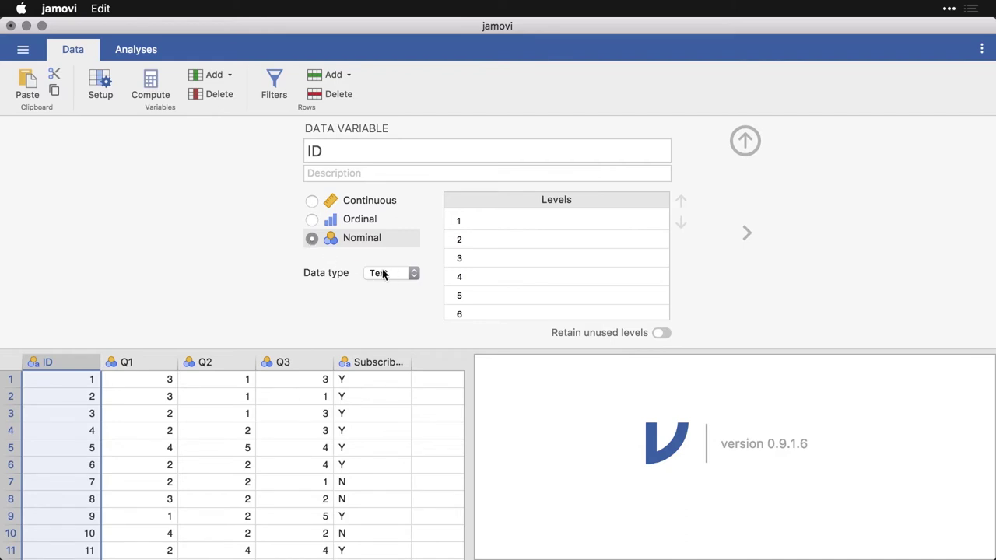
left_click(397, 272)
left_click(400, 247)
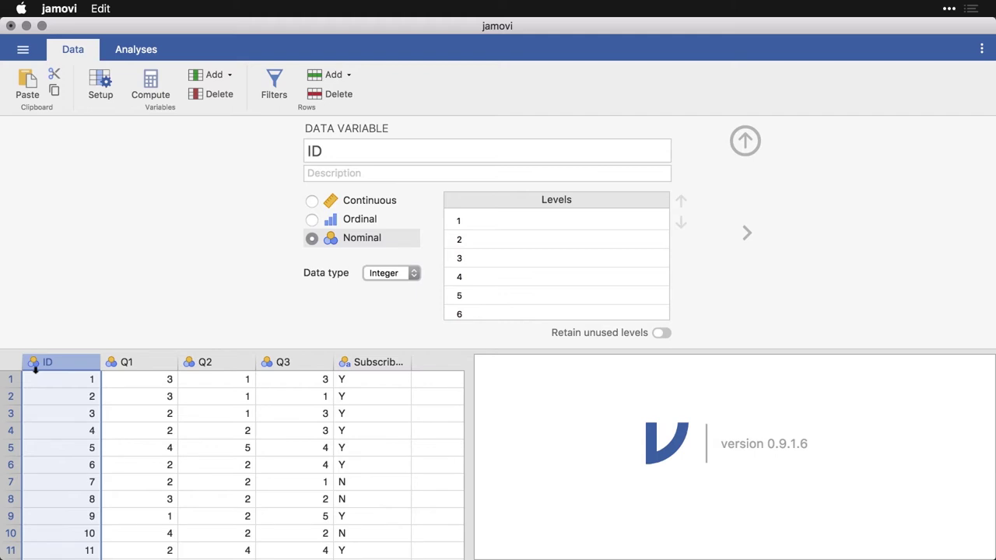
- Rename Q1 to 'Like Website' with the description 'Does the user like the company's website?'
left_click(748, 233)
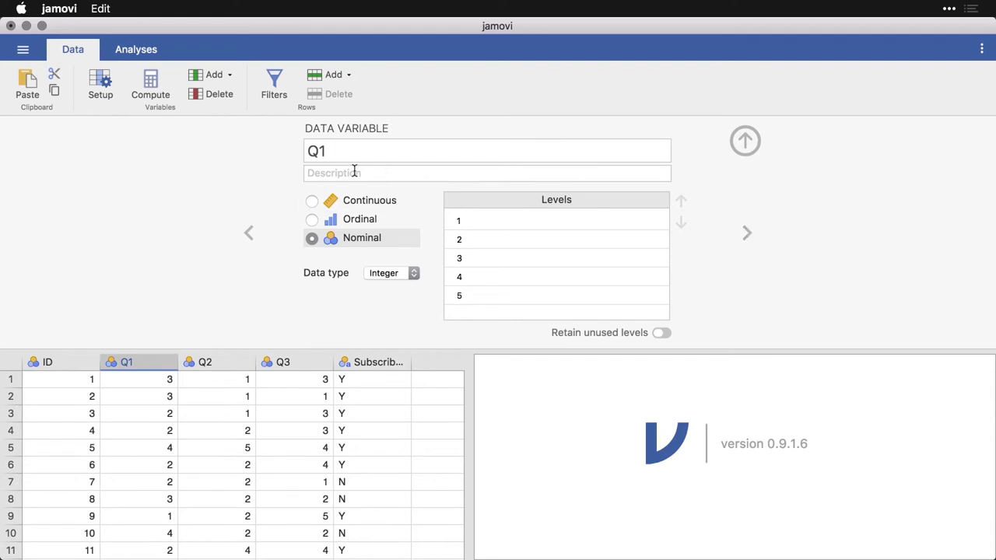
left_click(356, 147)
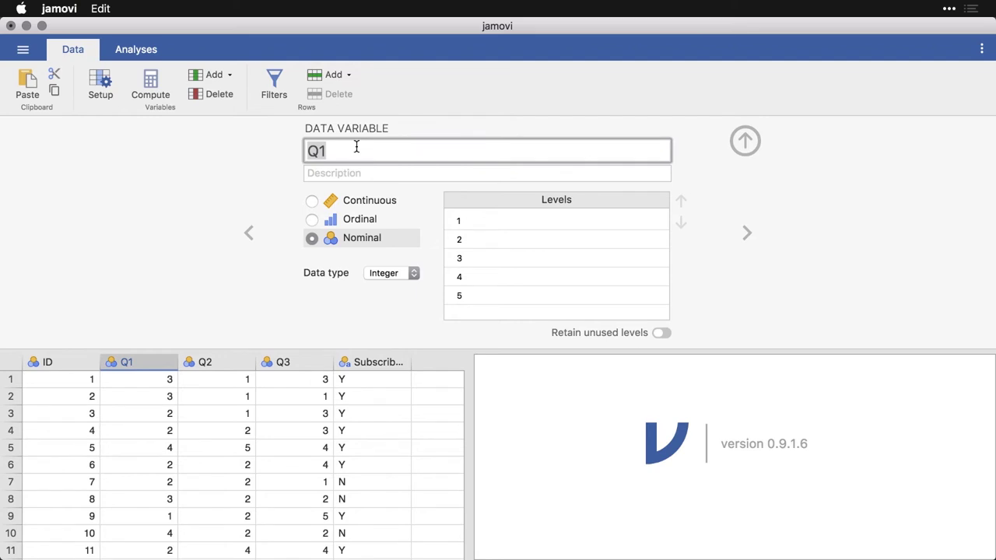
type("Like Website")
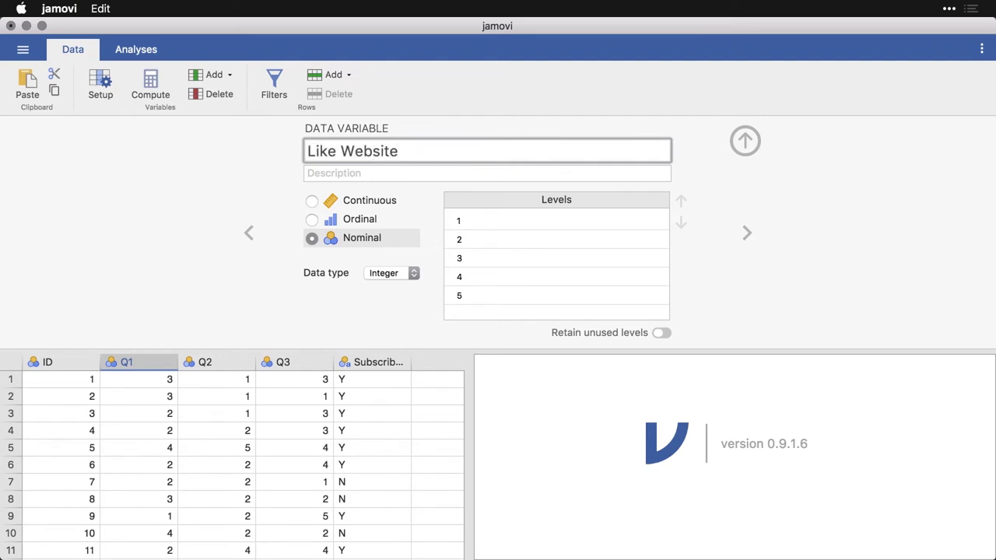
key("Tab")
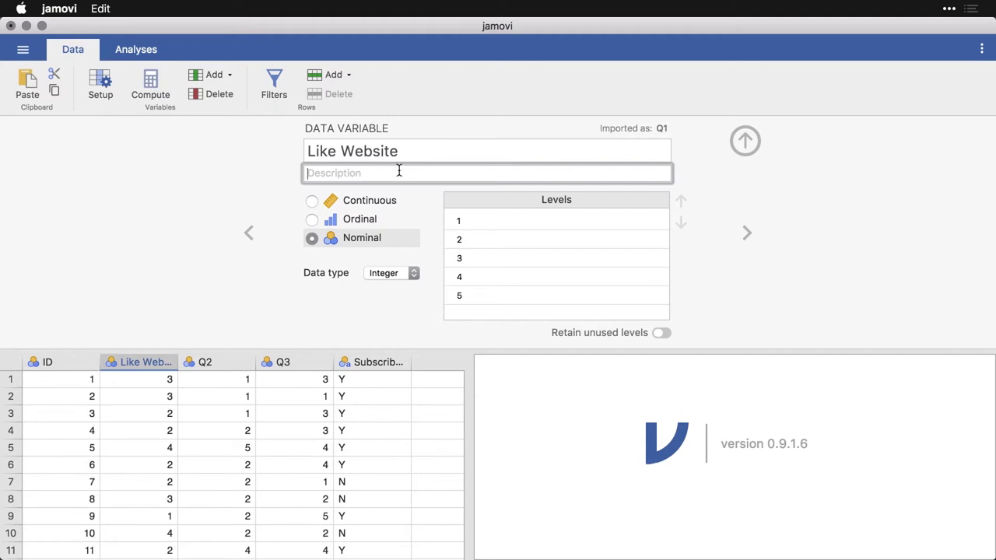
type("Does the user like the compan")
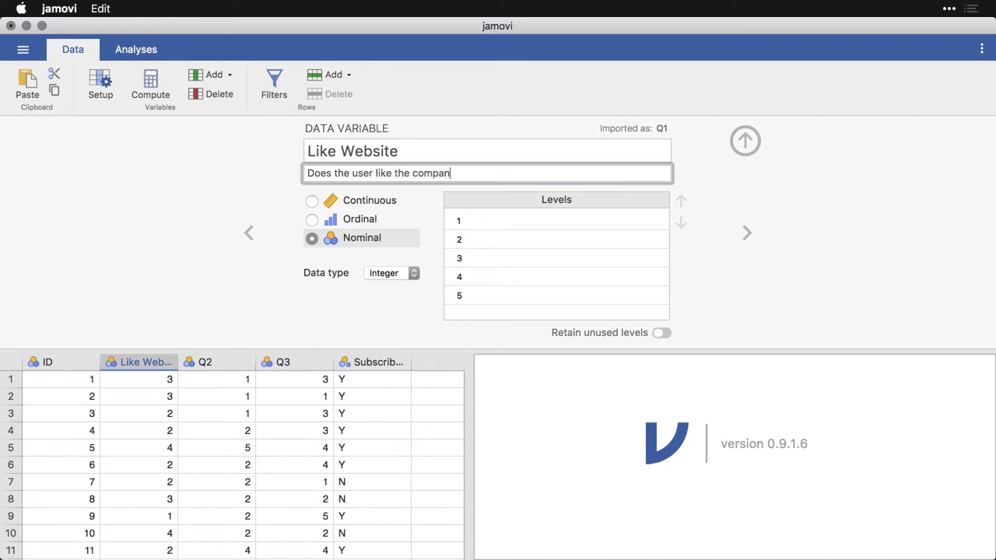
type("y's website?")
- Set Like Website's measure type to Continuous
left_click(312, 202)
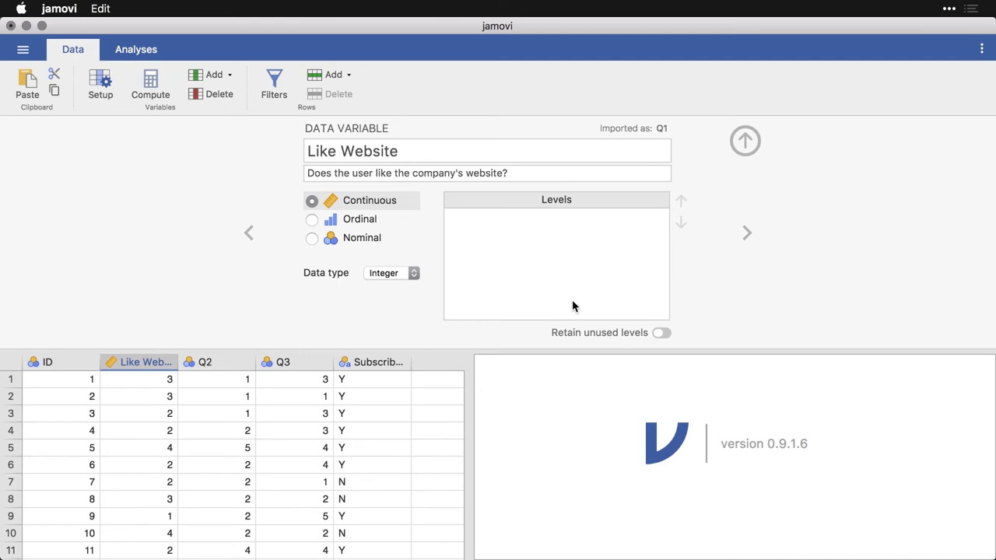
- Rename Q2 to 'Like Price' and make it Ordinal
left_click(747, 234)
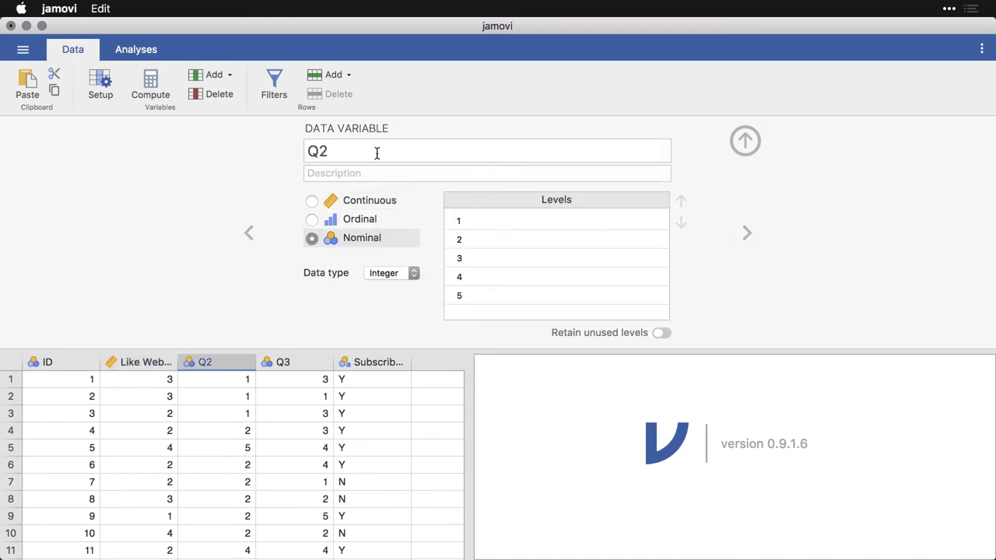
left_click(350, 159)
type("Like Price")
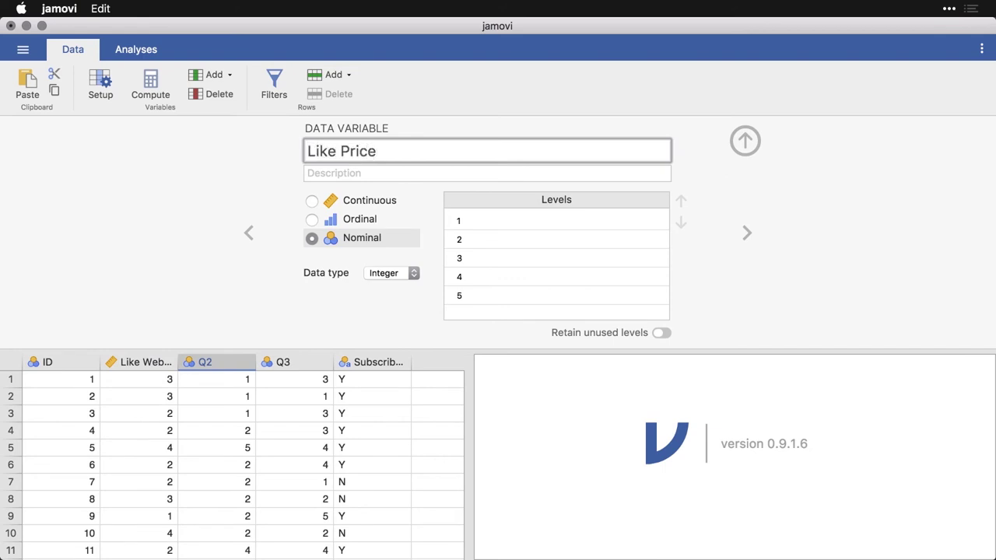
left_click(312, 220)
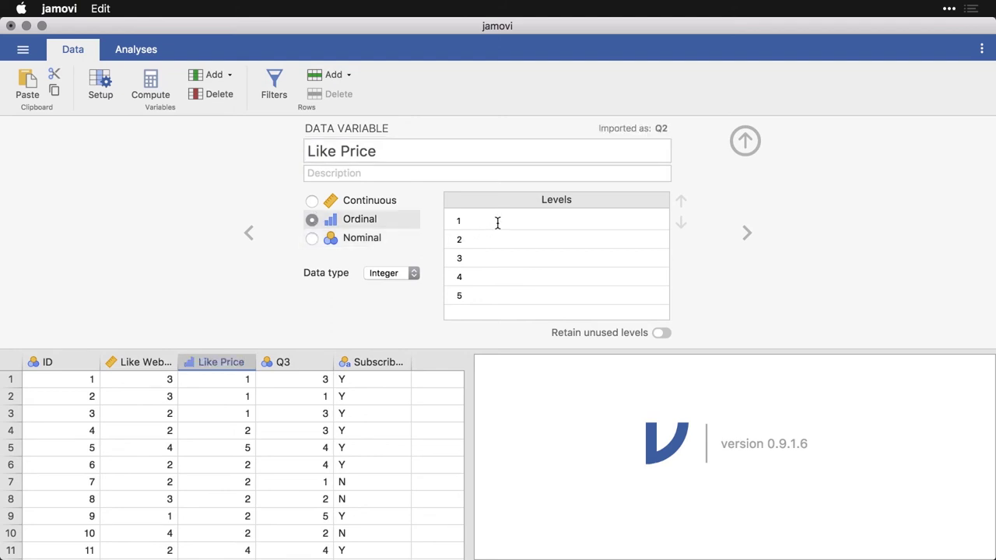
- Rename Q3 to 'Like Product'
key("Right")
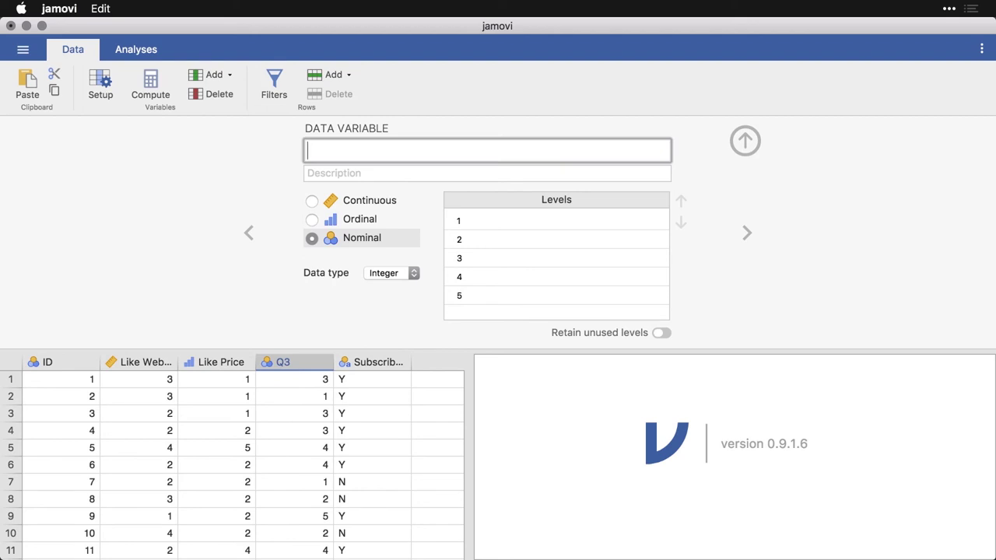
type("Like Product")
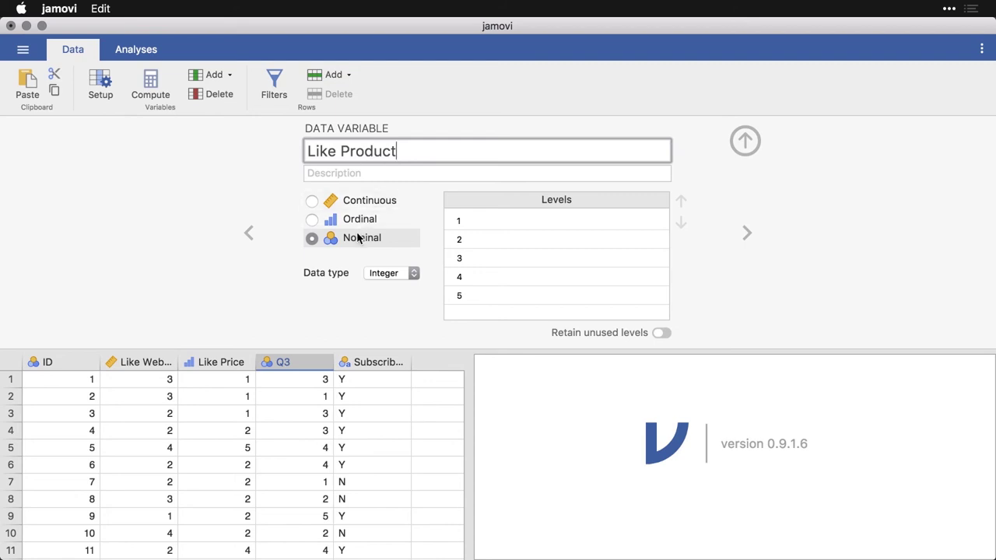
- Label Like Product levels 1–3 as Strongly Disagree, Disagree and Neither
left_click(493, 221)
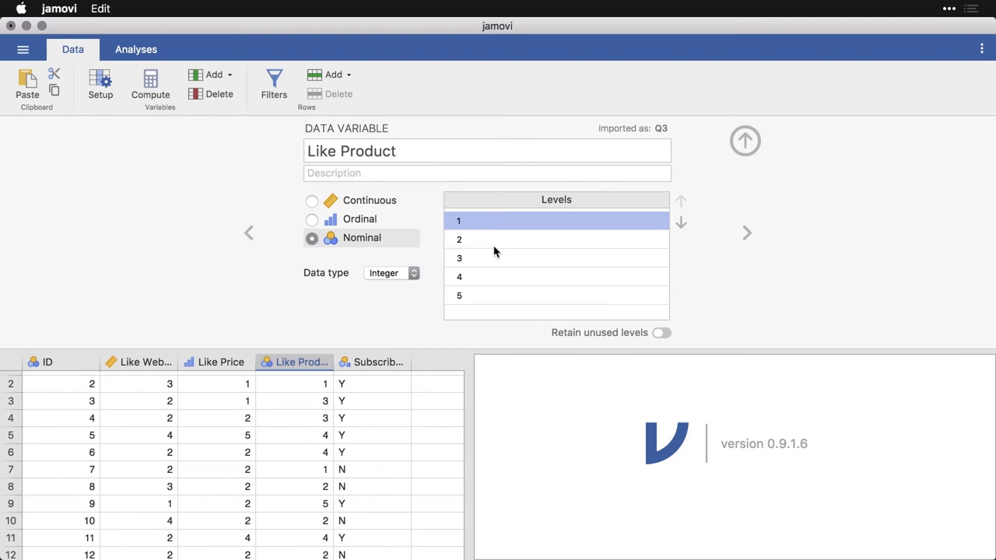
left_click(459, 221)
type("Str")
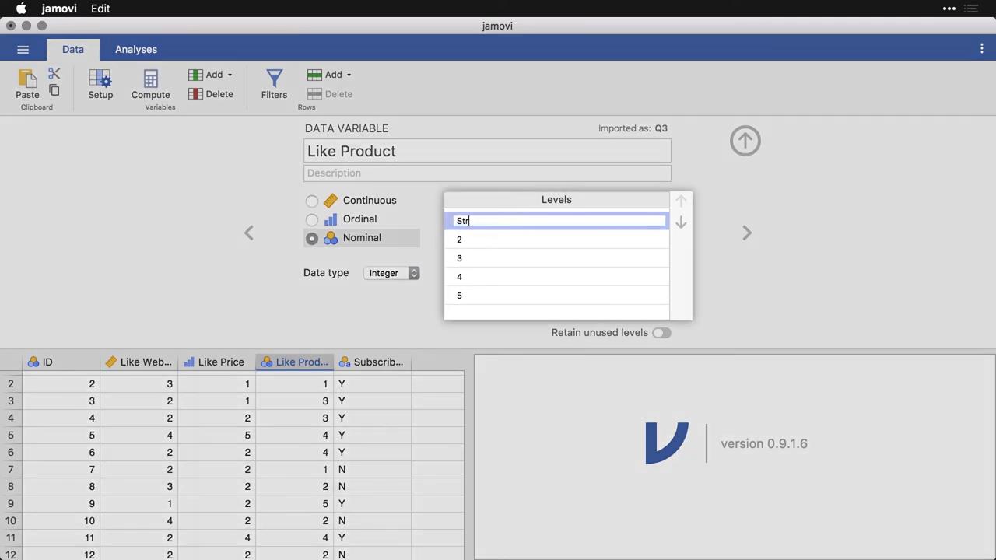
type("ongly Disagree")
key("Return")
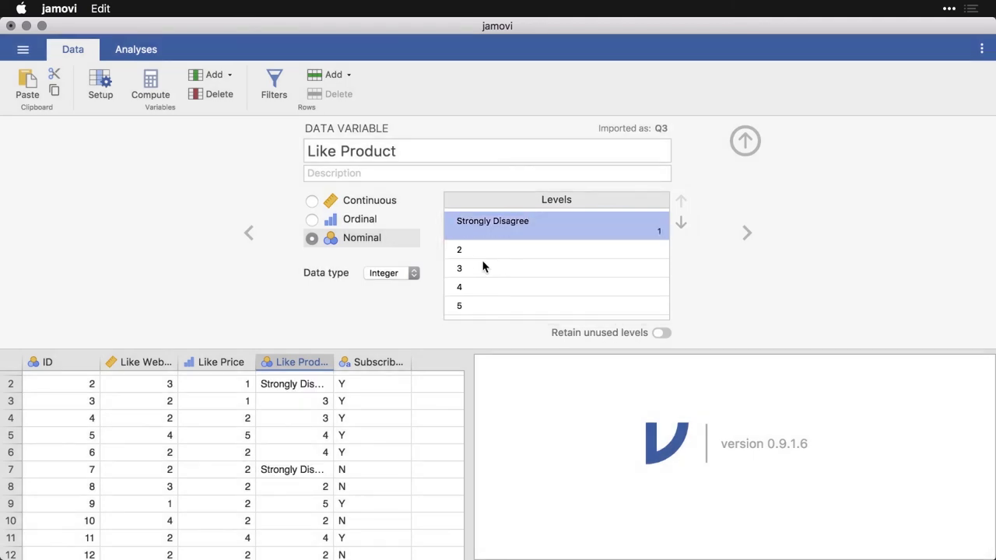
left_click(460, 249)
type("Disagree")
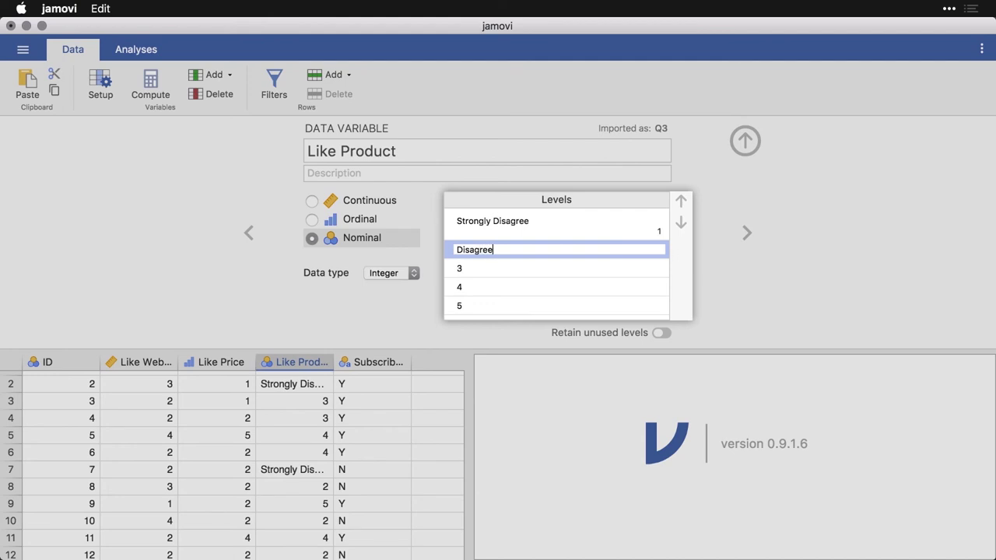
key("Return")
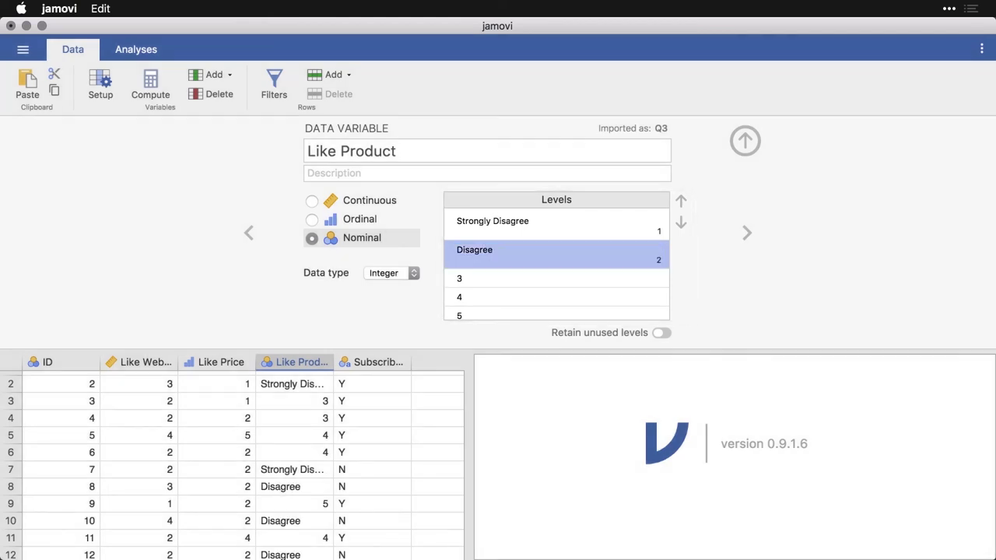
left_click(460, 277)
type("Neither")
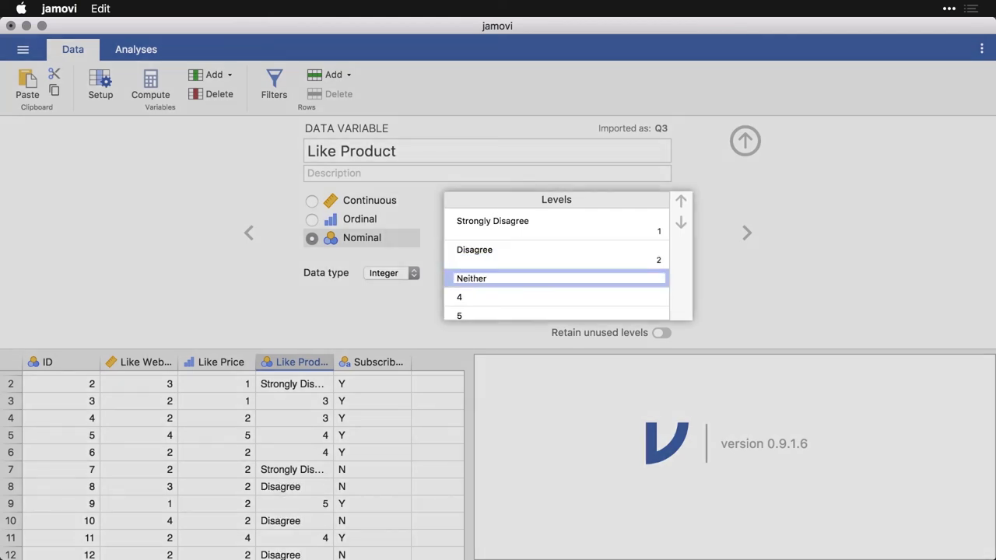
key("Return")
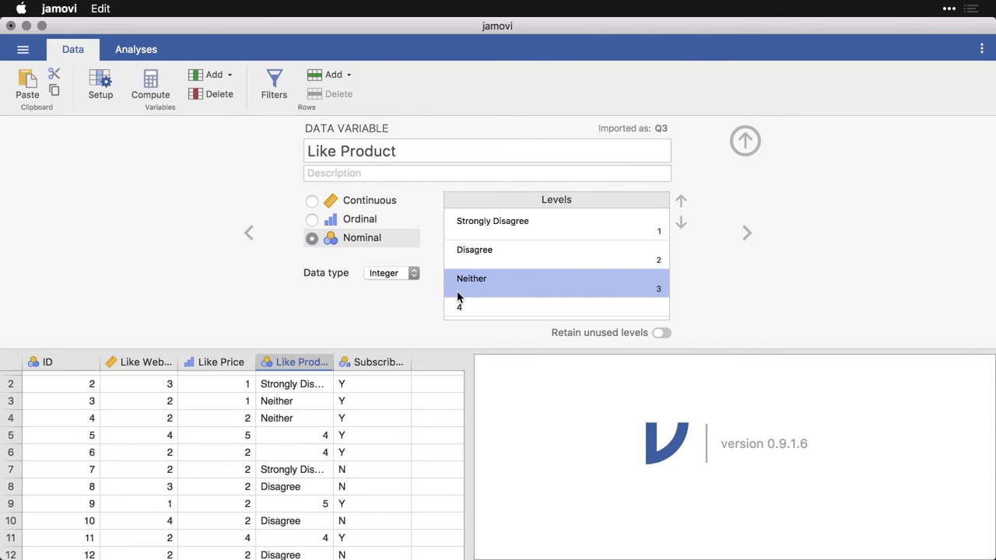
- Label levels 4 and 5 as Agree and Strongly Agree
left_click(460, 304)
type("Agree")
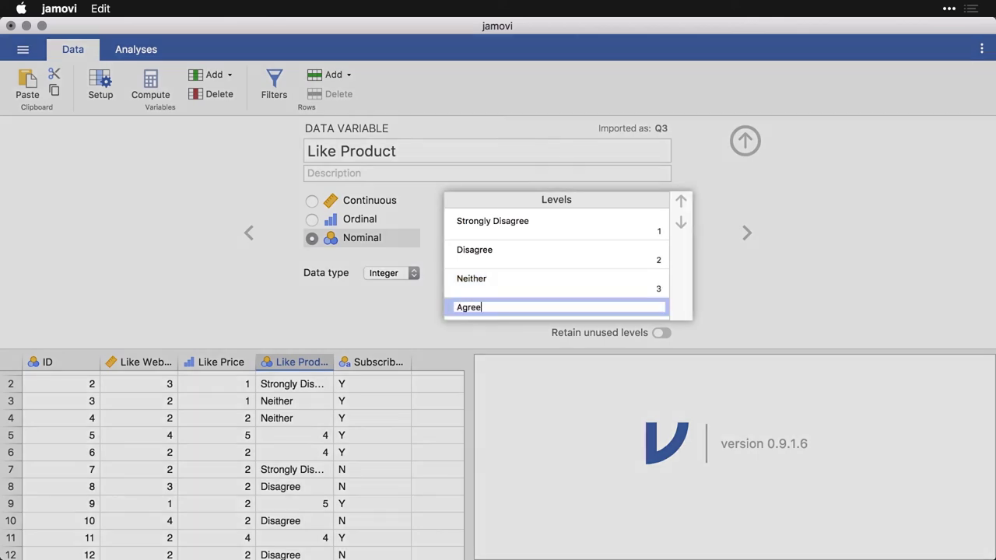
key("Return")
scroll(538, 283, "down", 1)
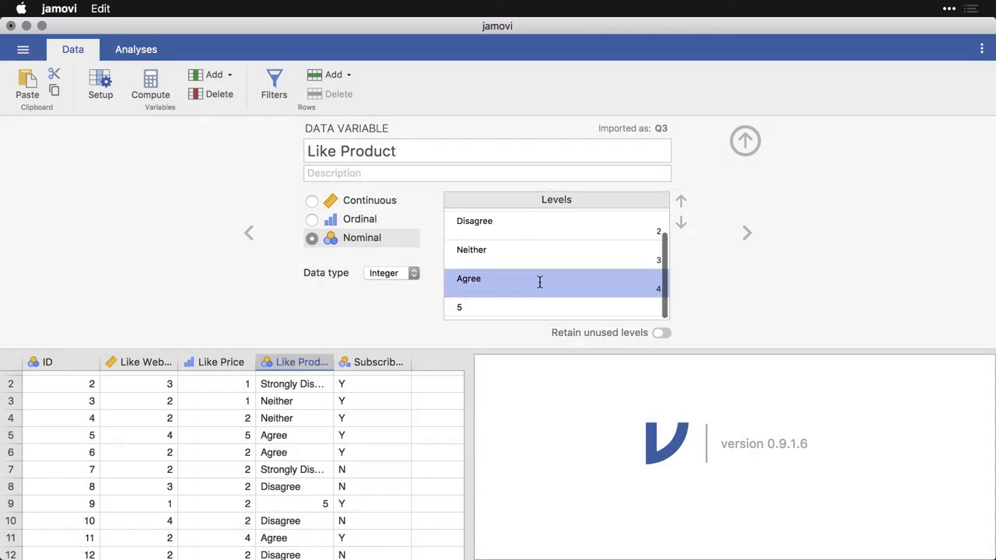
left_click(459, 306)
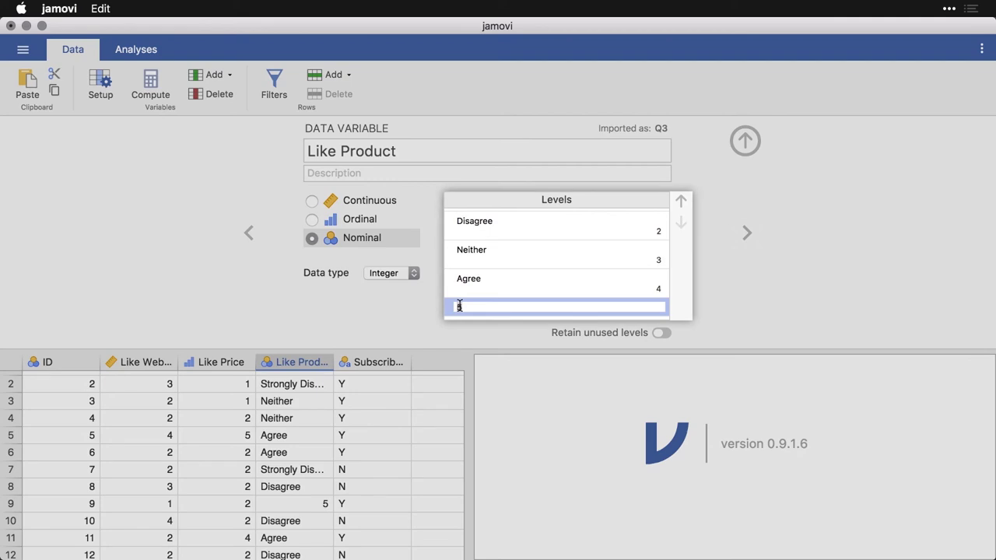
type("Strongly Agree")
key("Return")
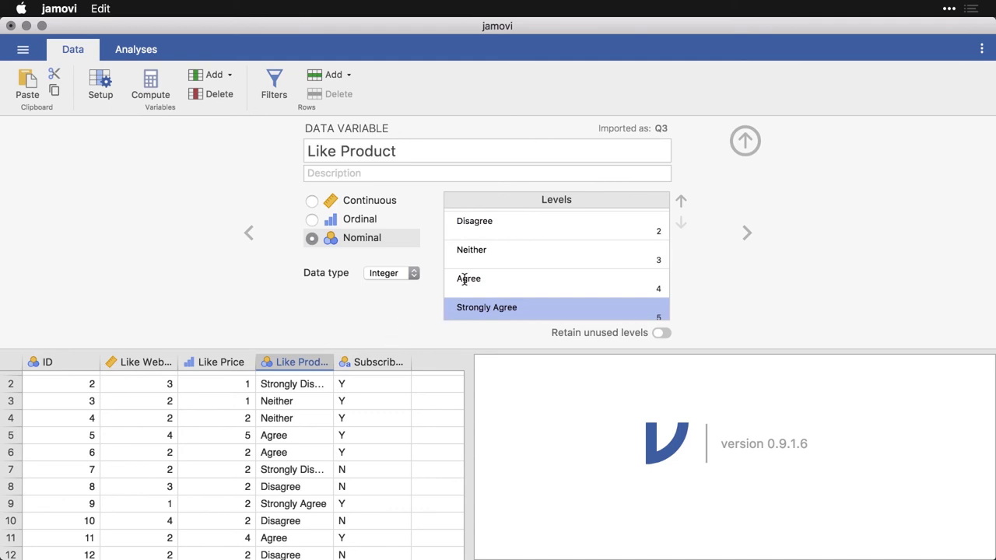
scroll(499, 277, "up", 1)
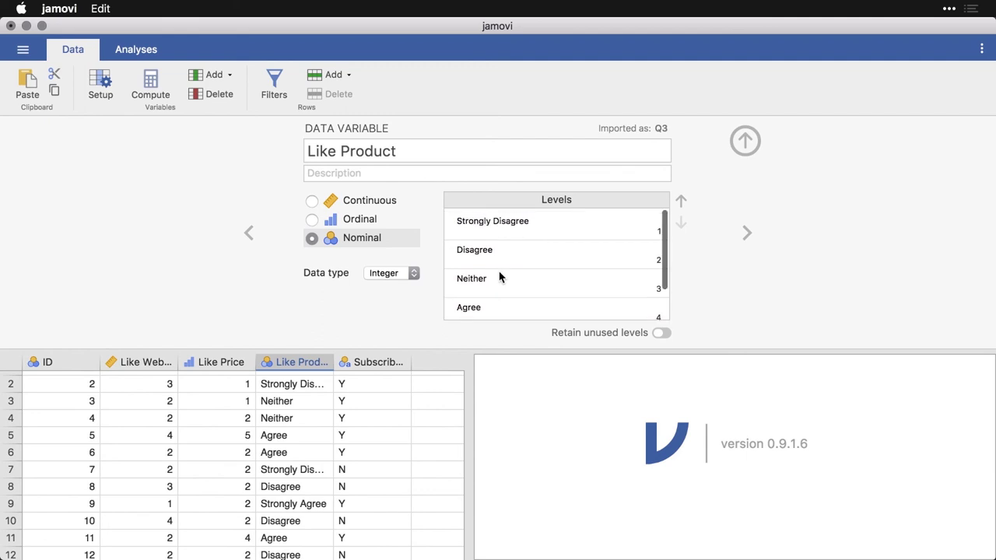
scroll(500, 275, "down", 2)
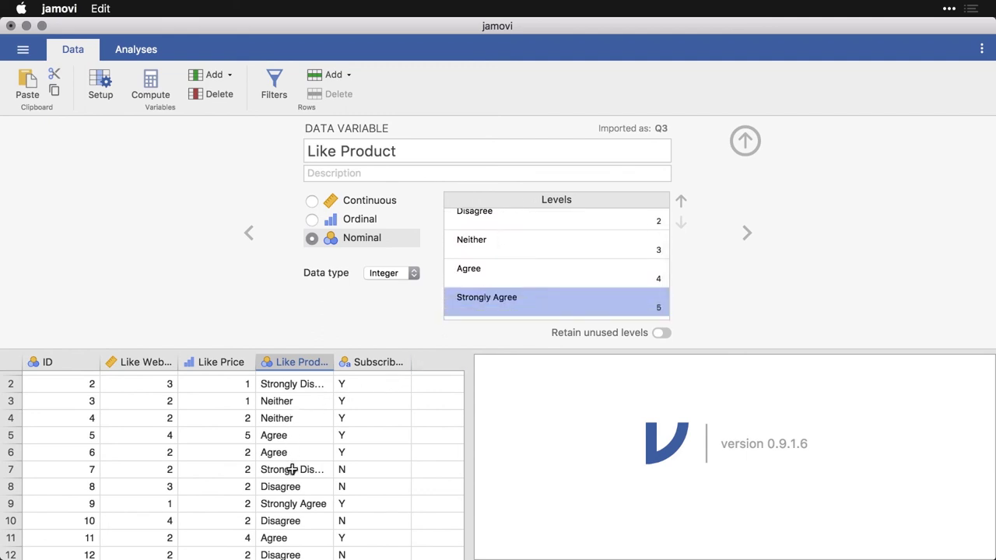
scroll(292, 469, "down", 8)
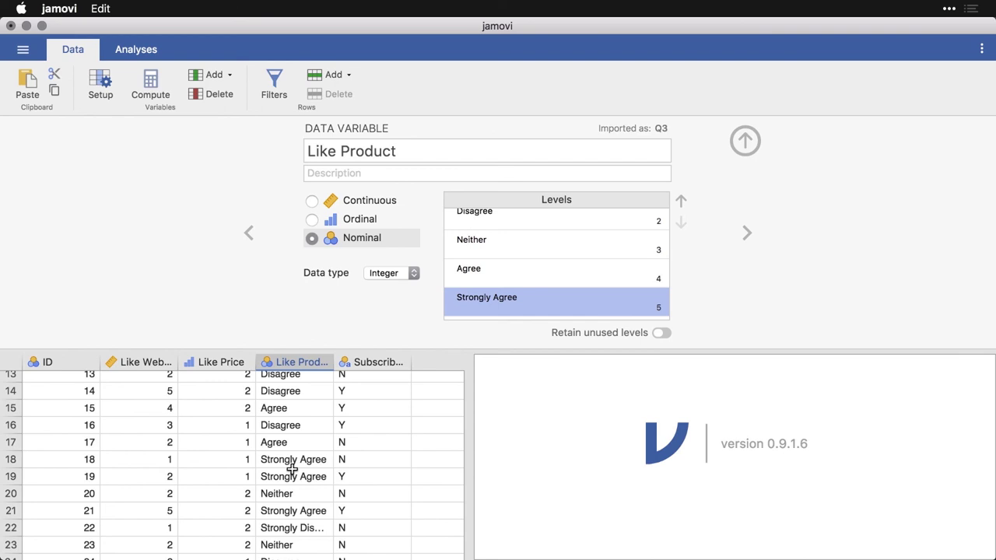
- Relabel Subscribed's level Y as 'Subscribed' and N as 'Visitor', then return to the data grid
left_click(746, 235)
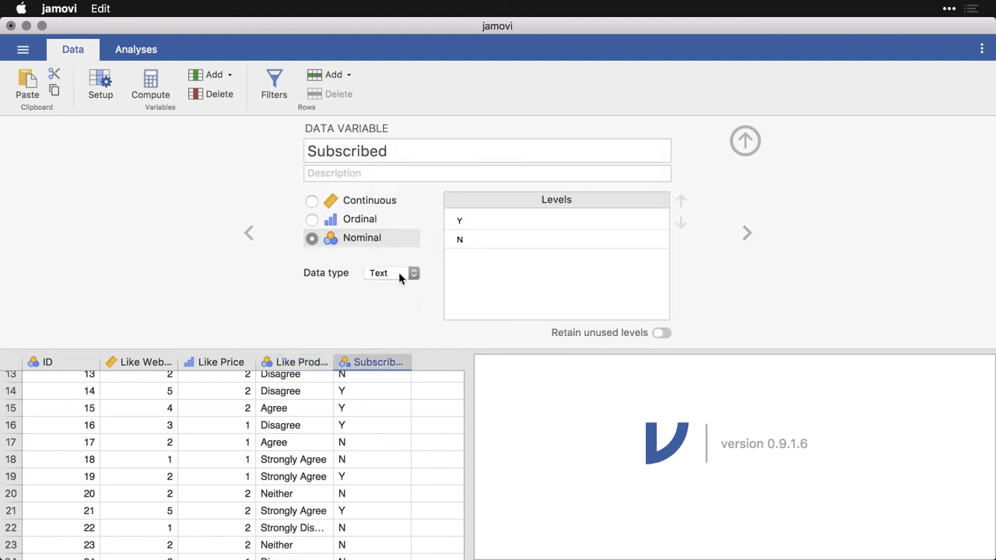
left_click(457, 222)
type("Subs")
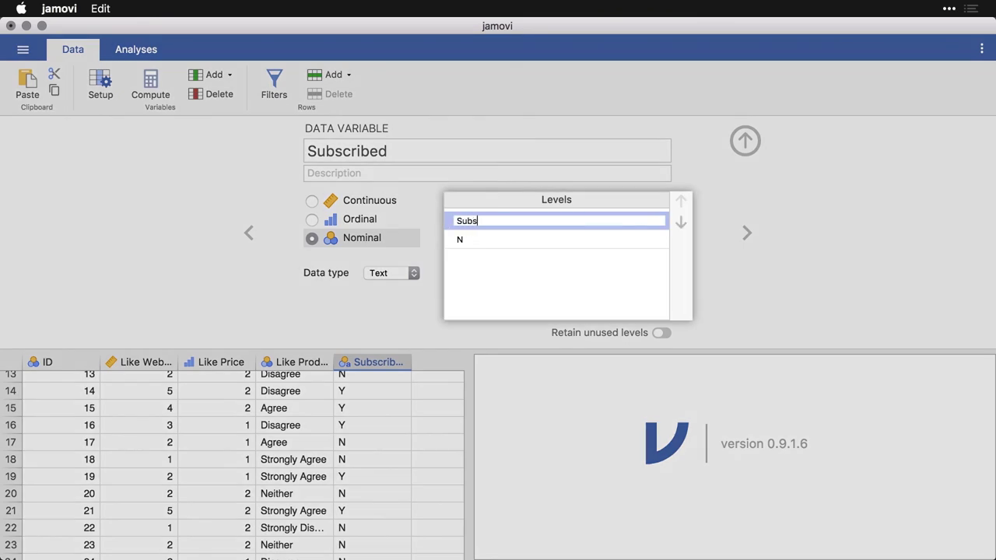
type("cribed")
key("Return")
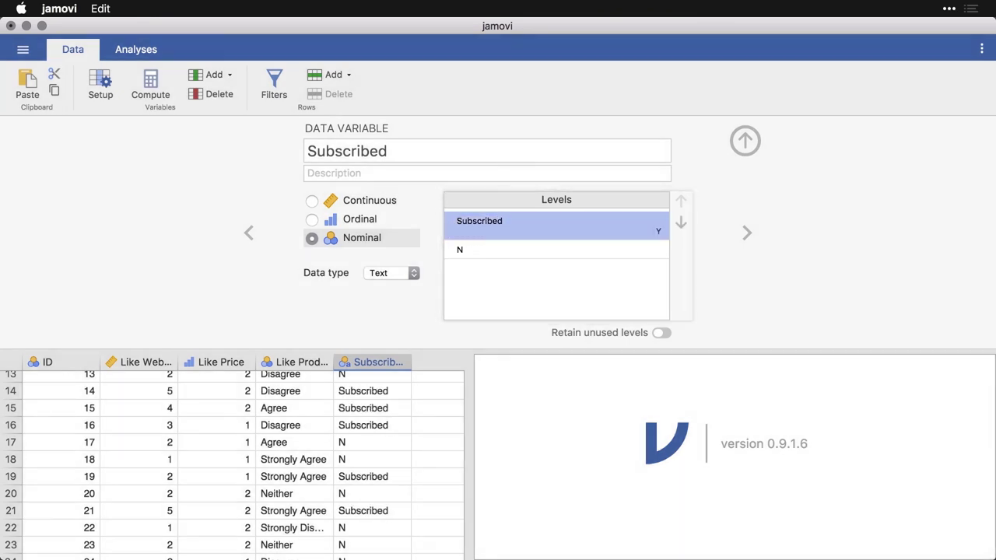
left_click(461, 251)
type("V")
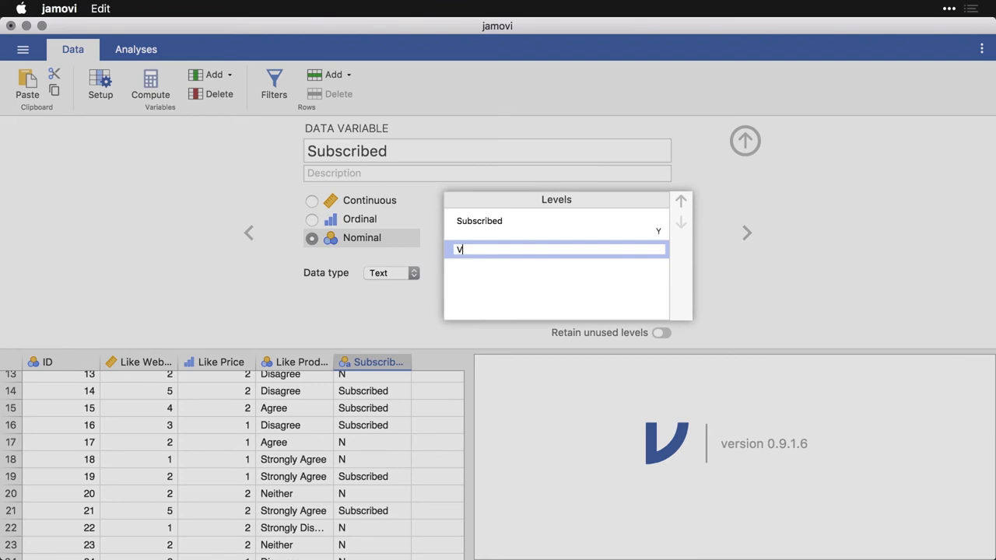
type("isitor")
key("Return")
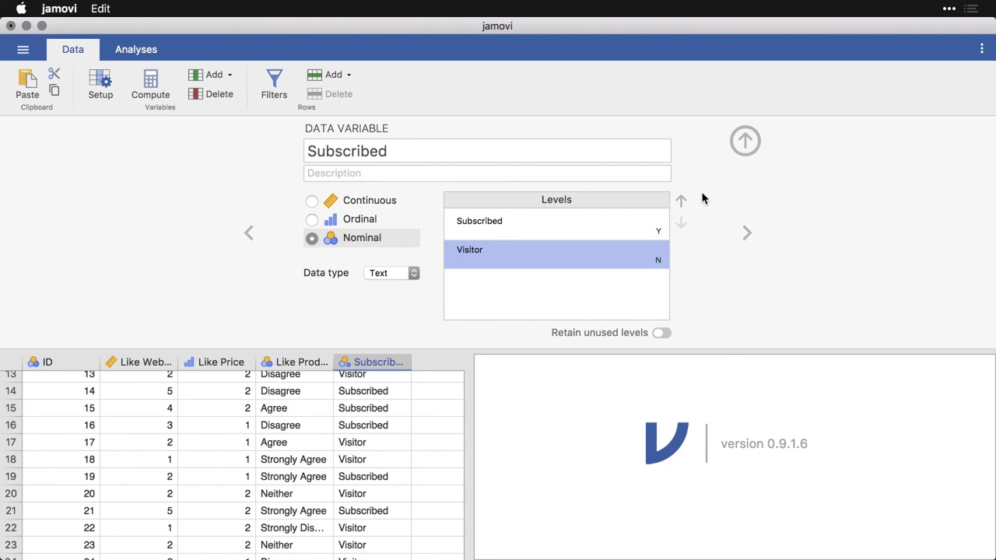
left_click(740, 145)
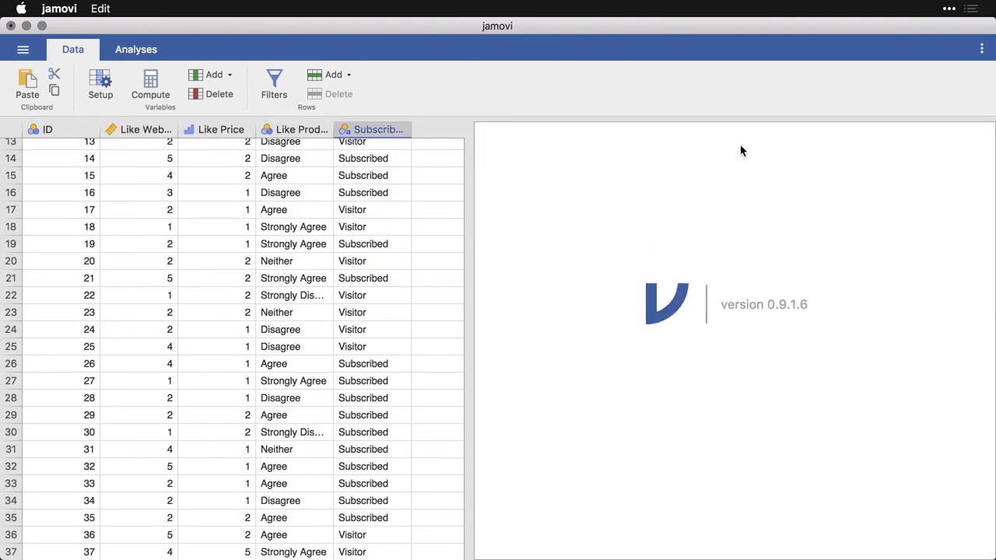